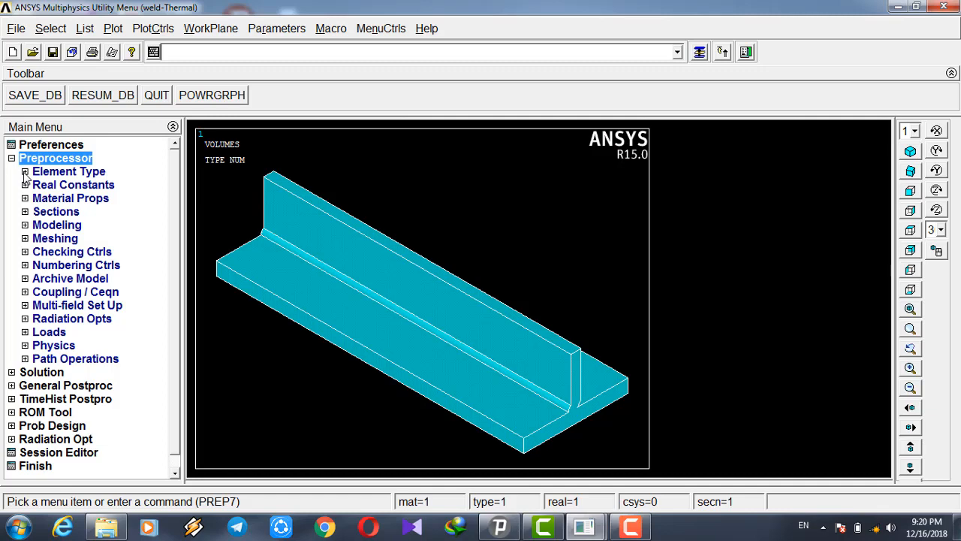
- Review the element types defined for the weld model
left_click(25, 172)
left_click(43, 187)
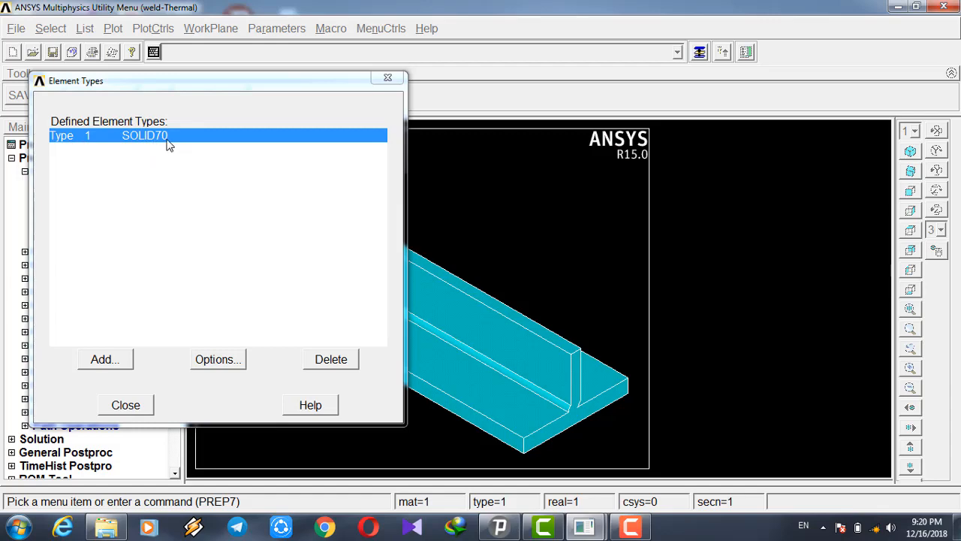
left_click(125, 405)
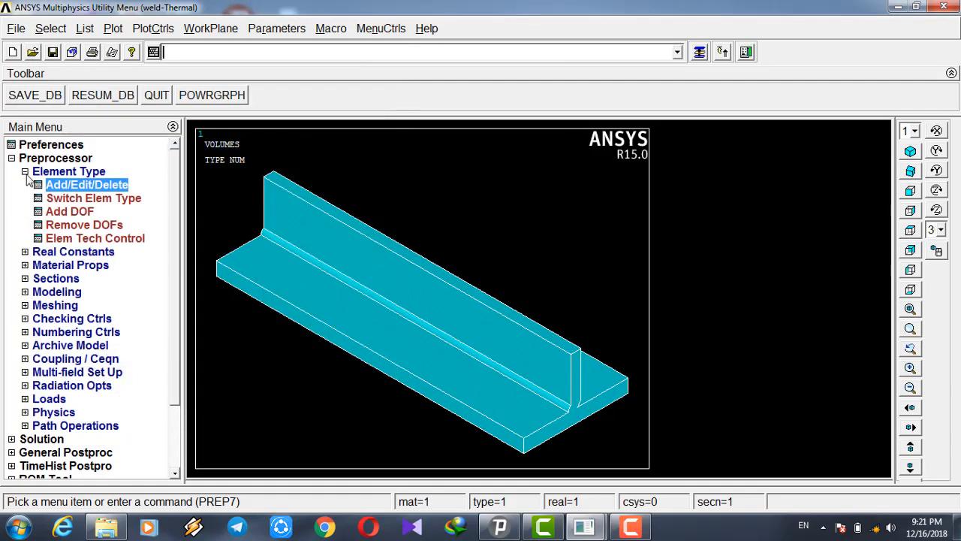
left_click(25, 173)
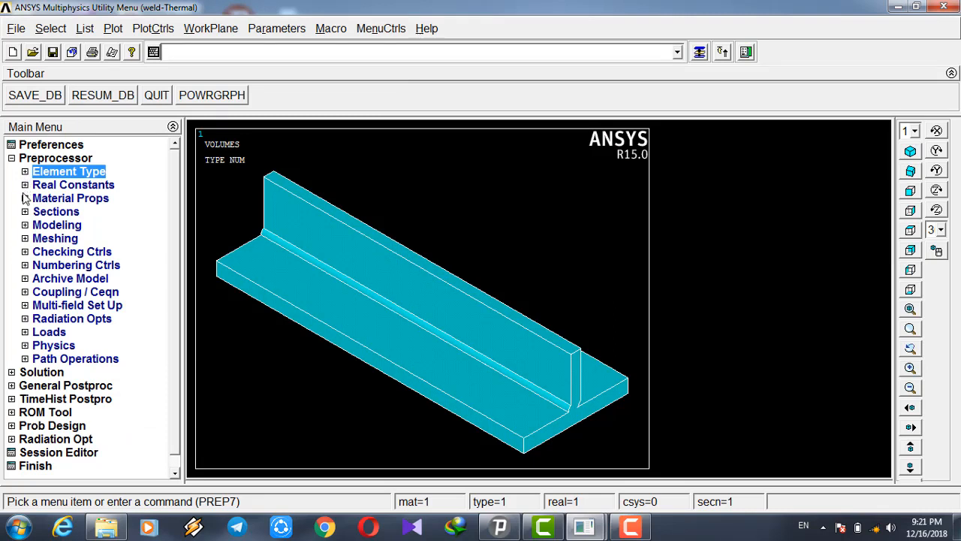
- Open the material models, expand material model 1 and the available thermal properties, and review the material's density
left_click(25, 198)
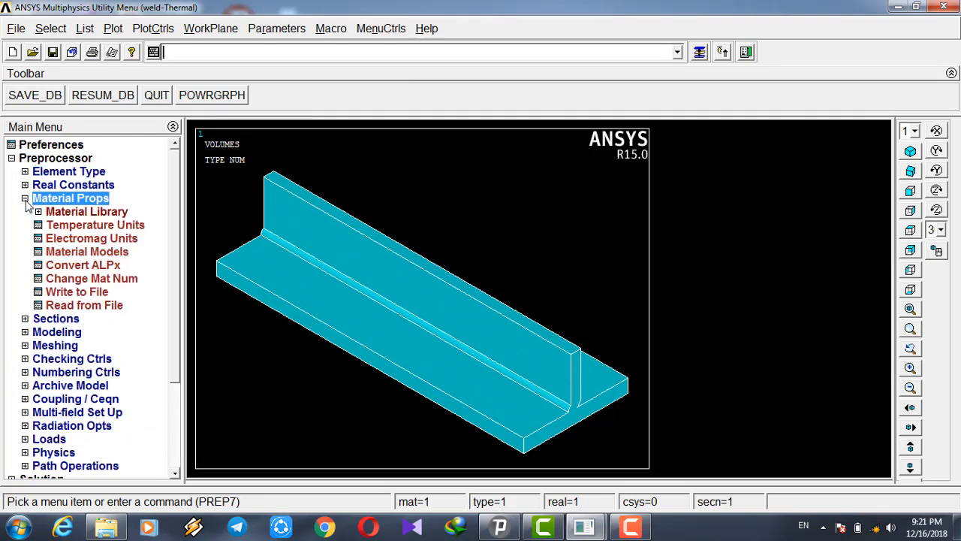
left_click(48, 253)
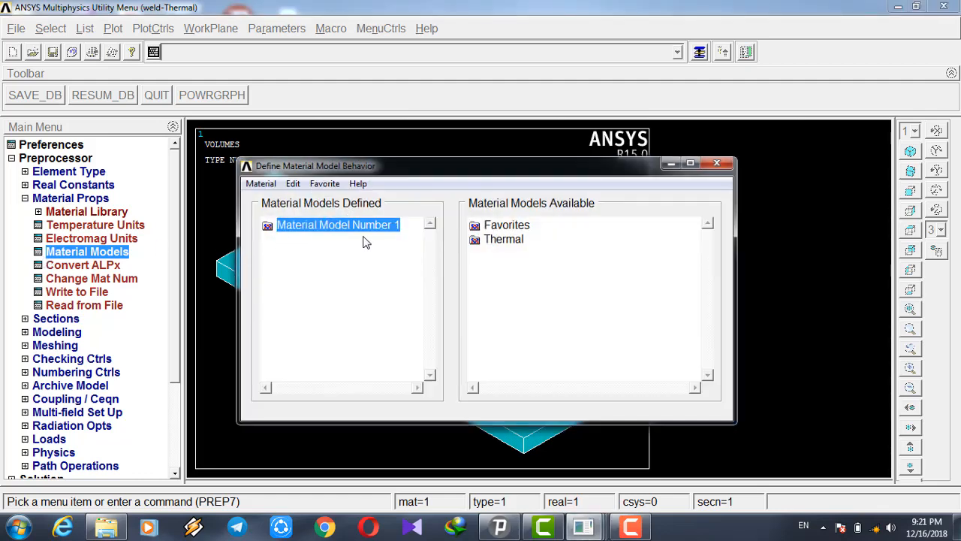
double_click(369, 230)
double_click(369, 230)
double_click(368, 230)
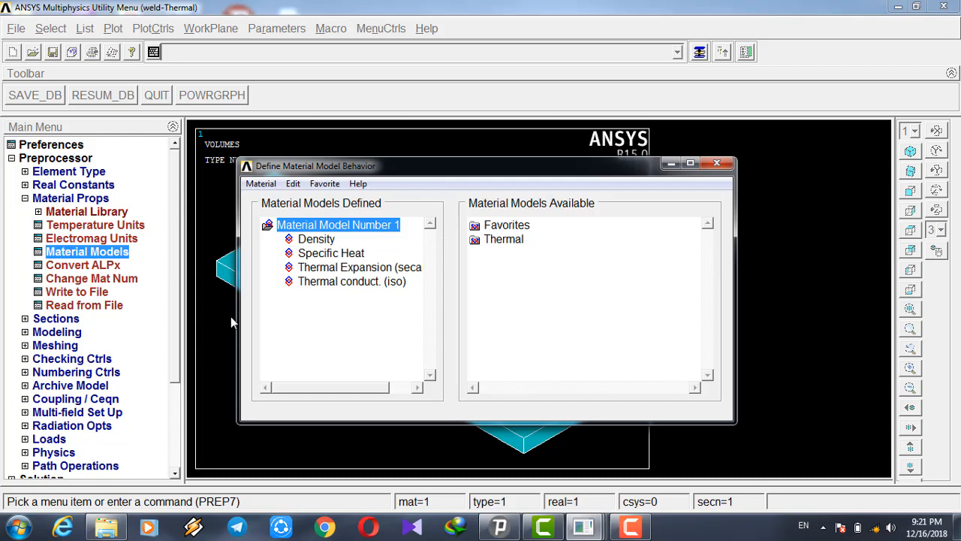
double_click(481, 240)
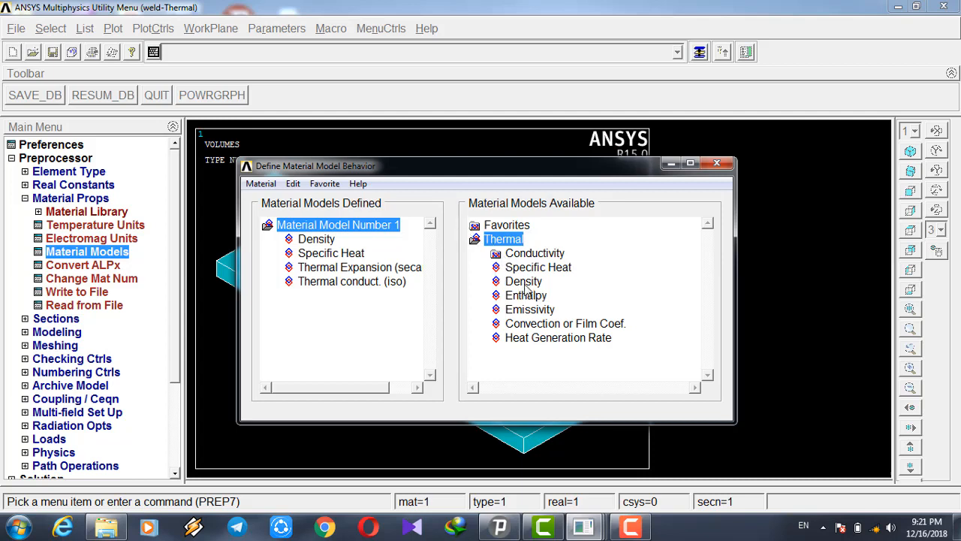
left_click(322, 242)
double_click(324, 243)
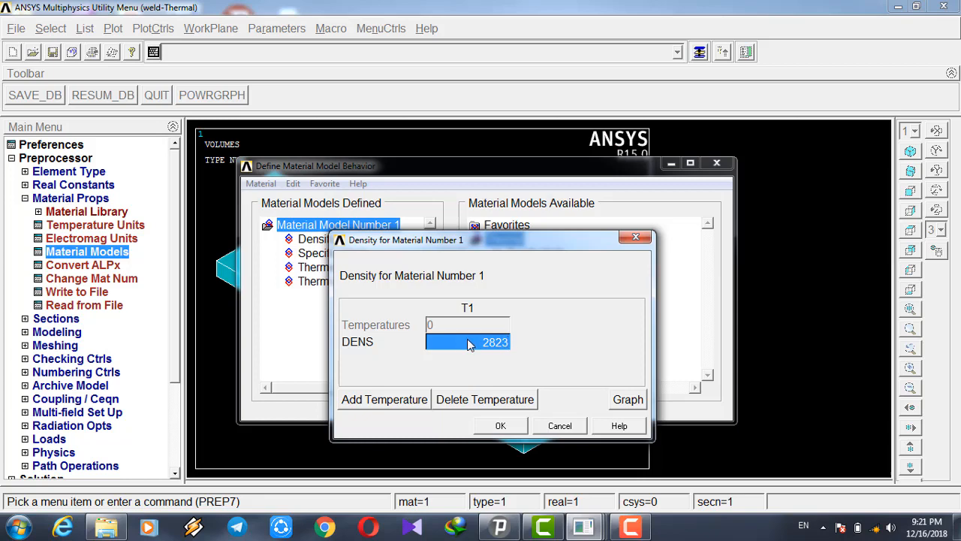
left_click(506, 428)
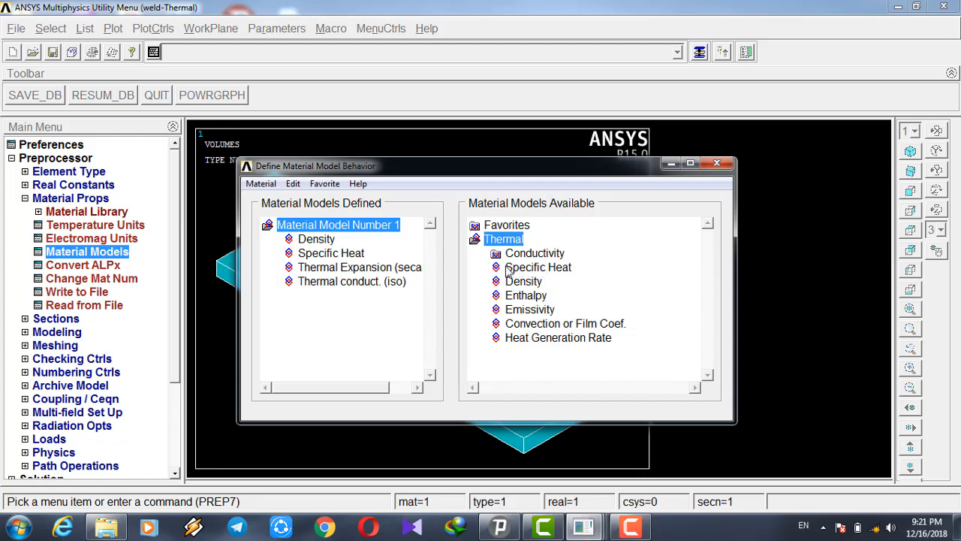
- Review the temperature-dependent specific heat of material model 1 and plot its curve in an unobstructed graphics area
double_click(304, 257)
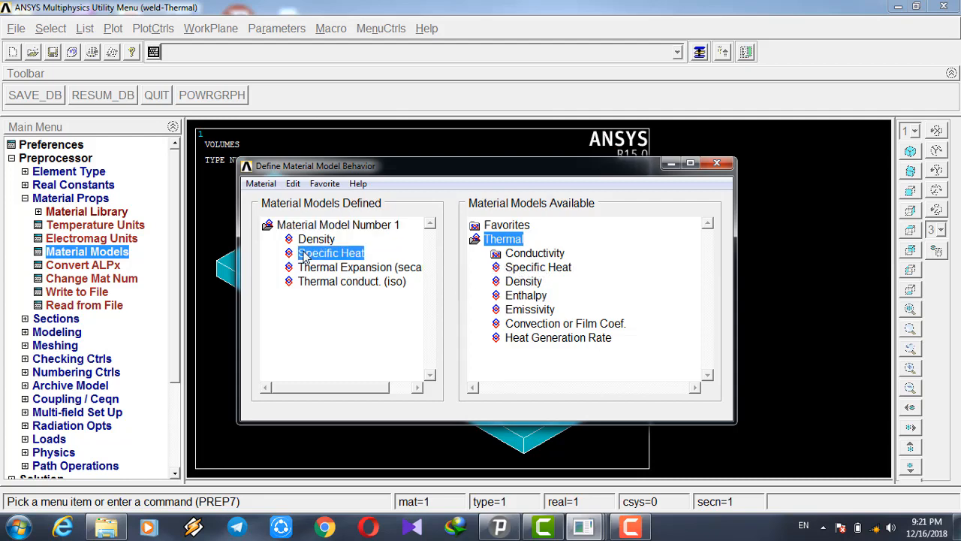
left_click_drag(369, 245, 287, 138)
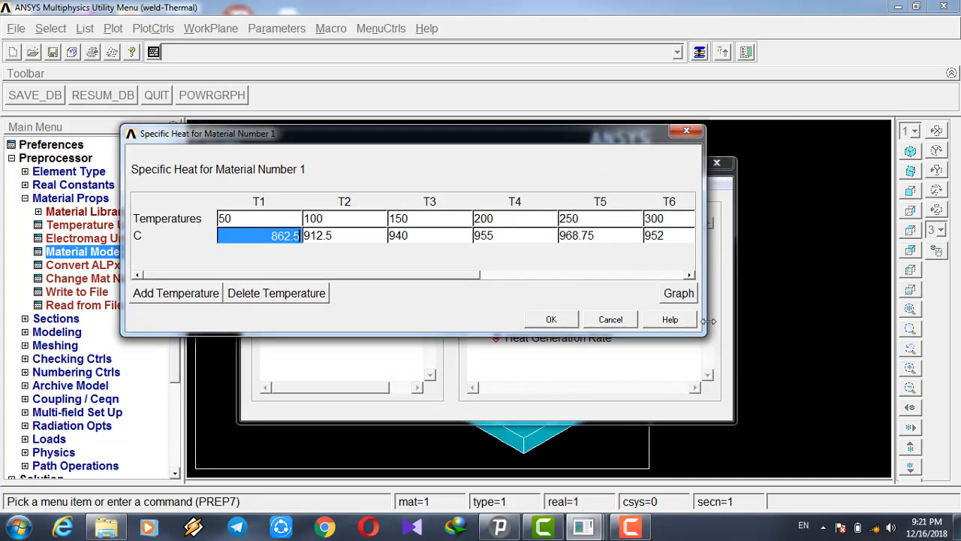
left_click_drag(703, 321, 769, 319)
left_click(745, 294)
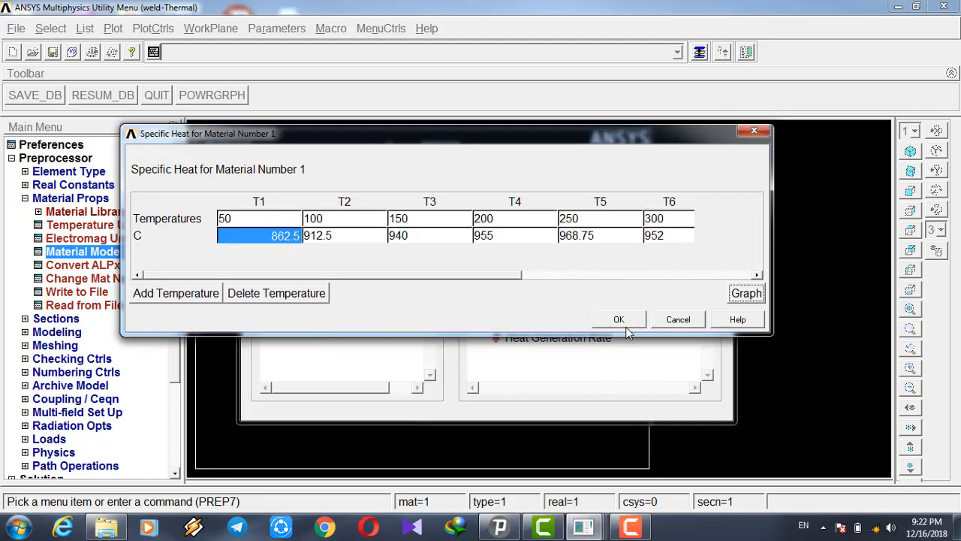
left_click_drag(553, 138, 661, 358)
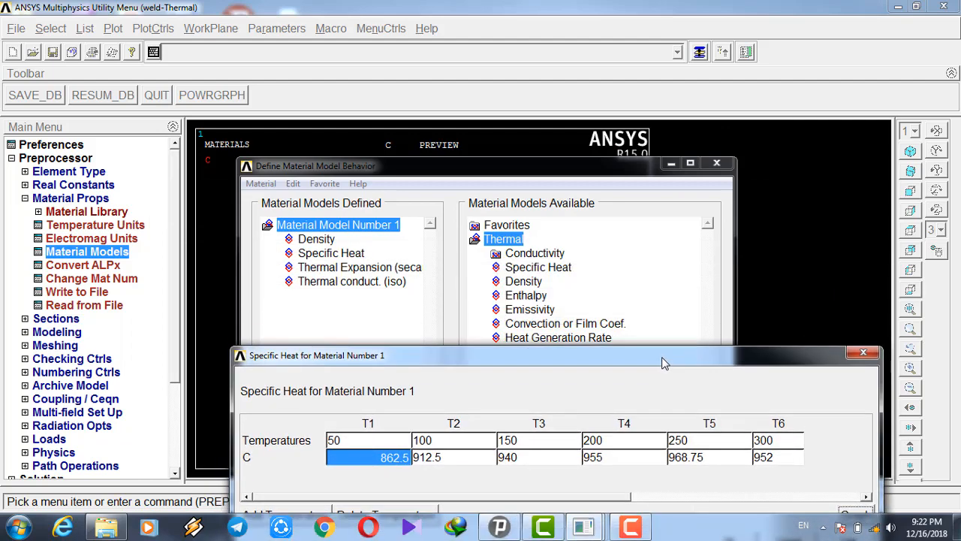
left_click_drag(591, 171, 926, 89)
left_click_drag(537, 359, 429, 463)
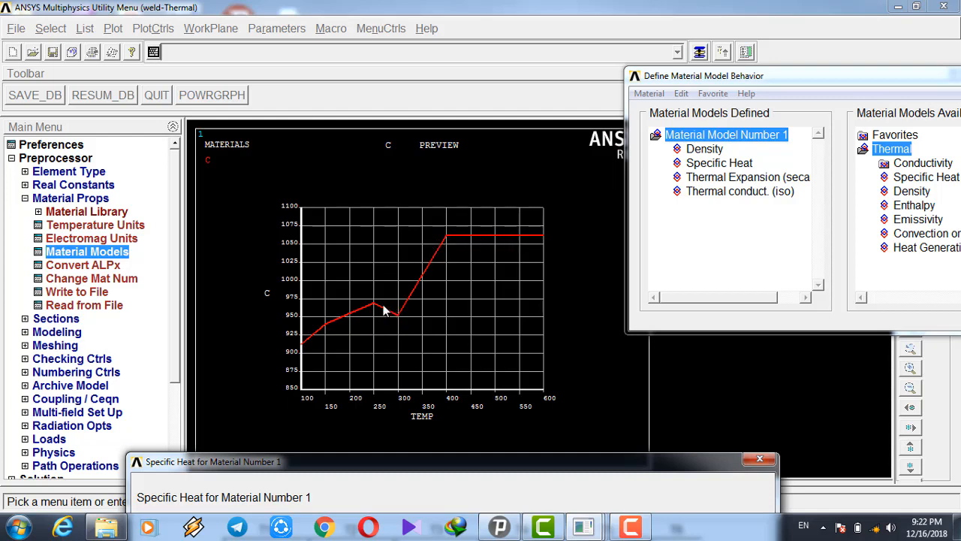
left_click_drag(348, 466, 336, 159)
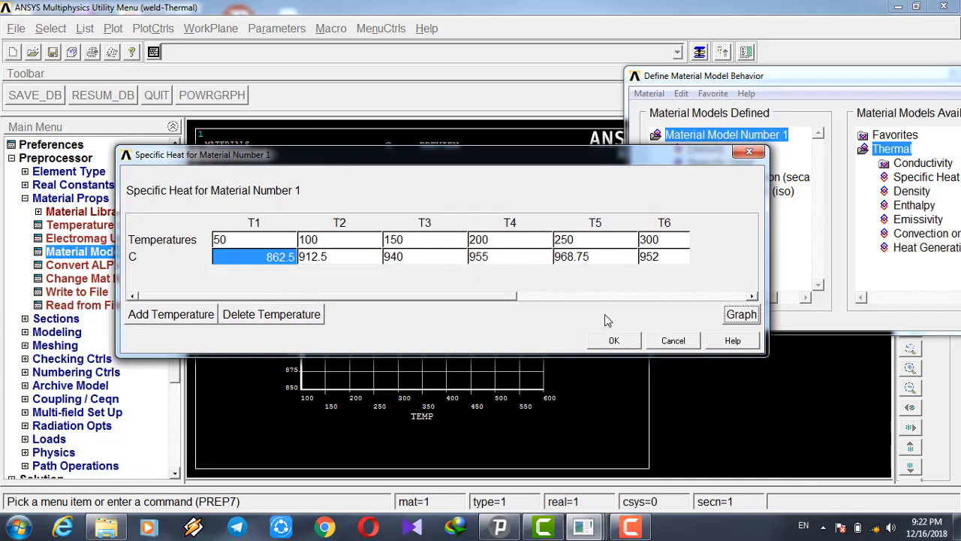
left_click(614, 341)
left_click_drag(737, 78, 356, 83)
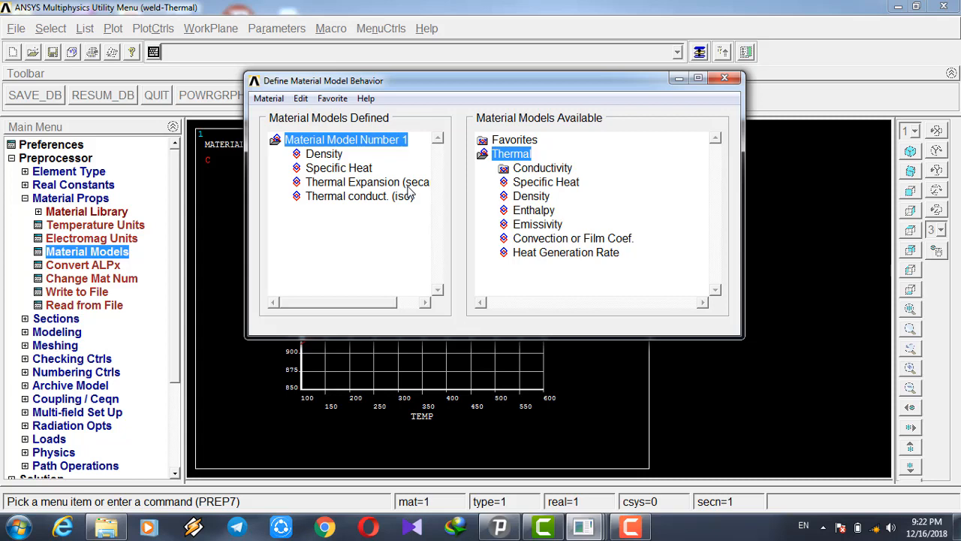
- Review the thermal expansion secant coefficients of material model 1 and plot them against temperature
double_click(504, 172)
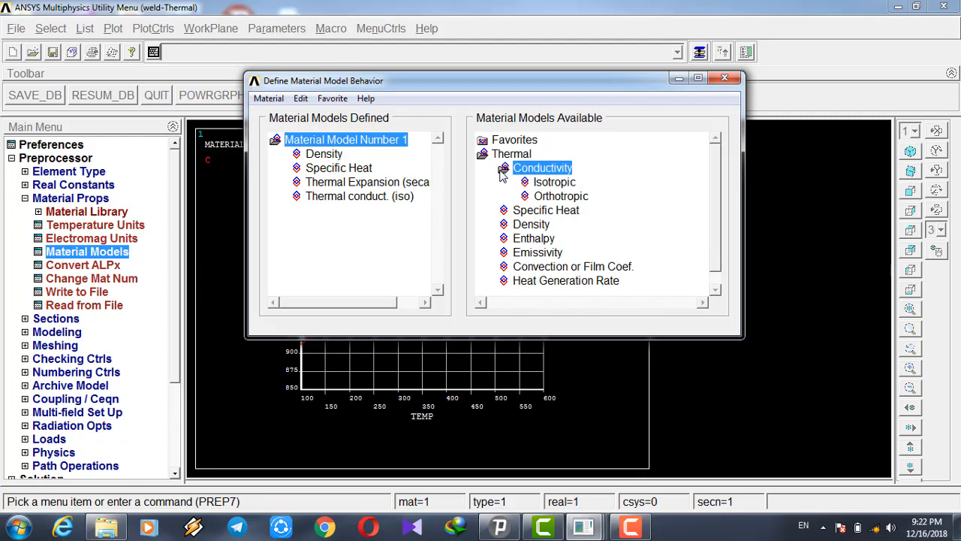
double_click(361, 184)
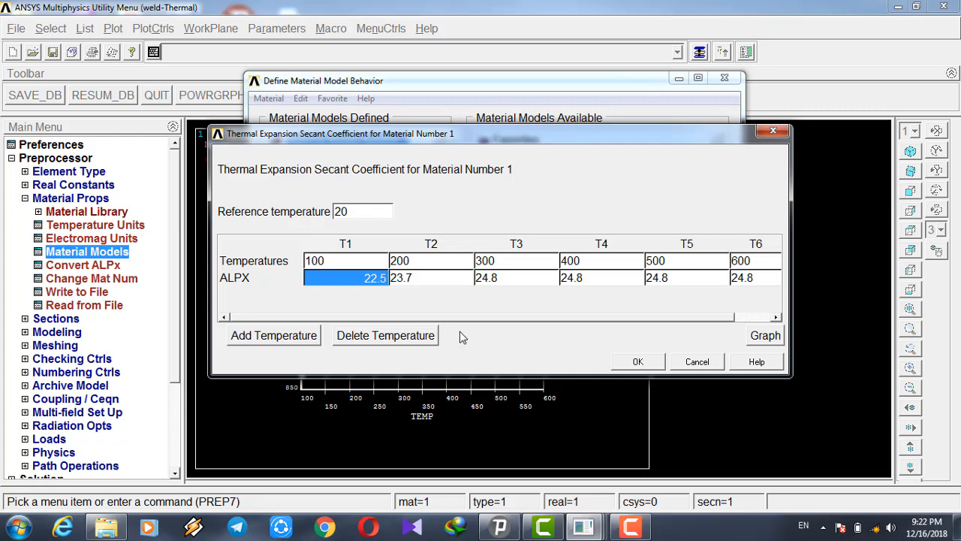
left_click(760, 343)
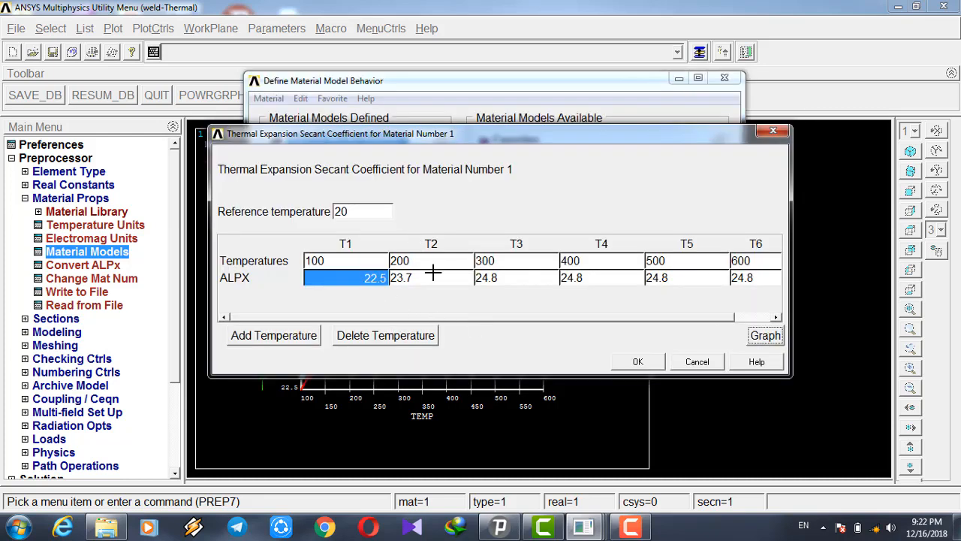
left_click_drag(683, 138, 593, 464)
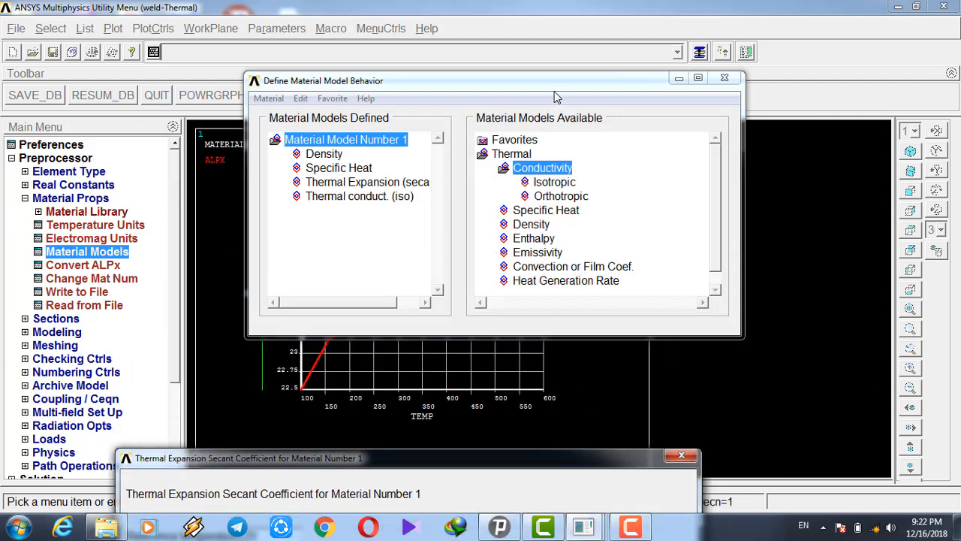
left_click_drag(553, 81, 933, 197)
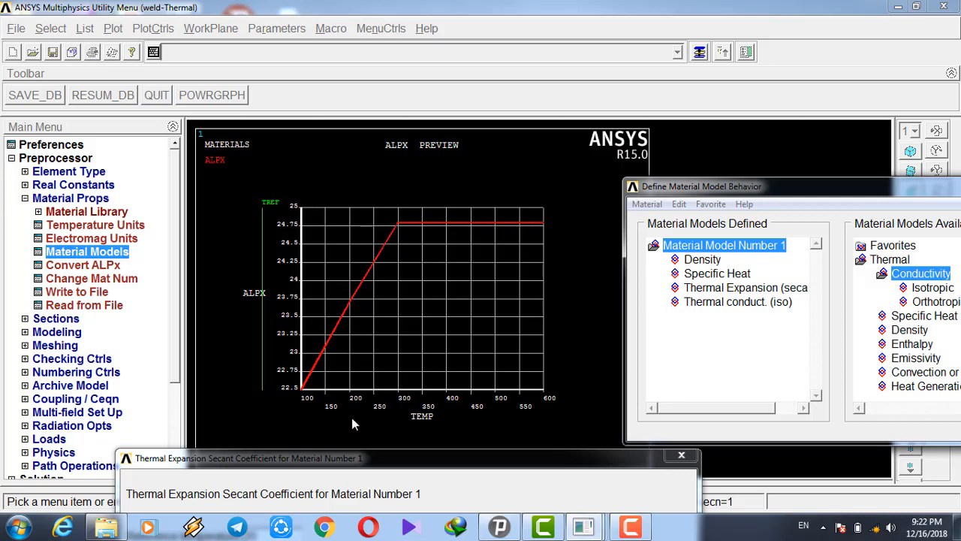
left_click_drag(379, 464, 330, 124)
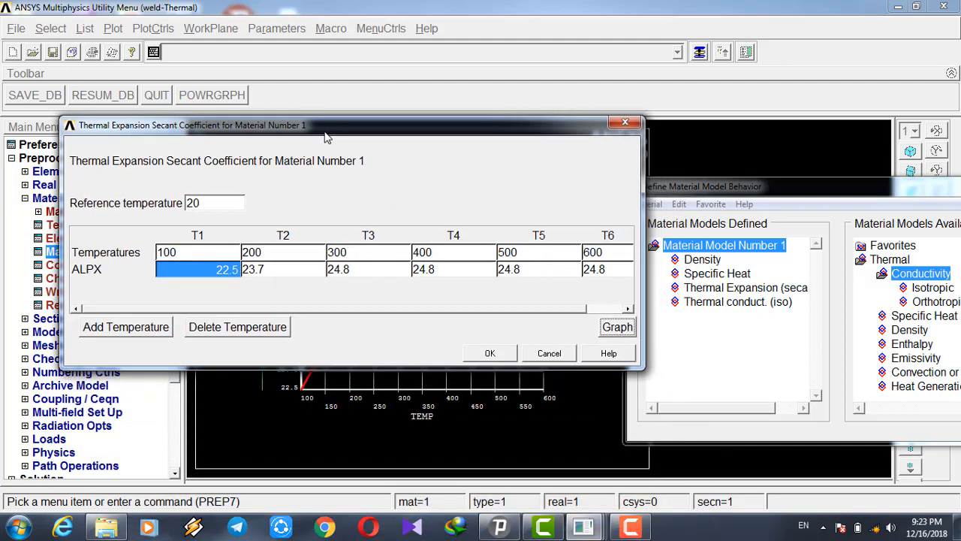
left_click(489, 354)
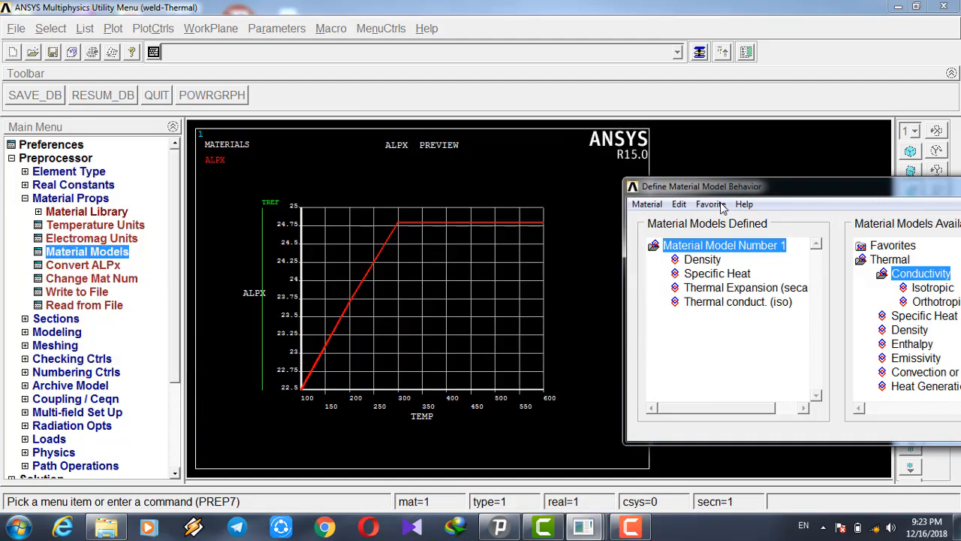
left_click_drag(628, 187, 278, 194)
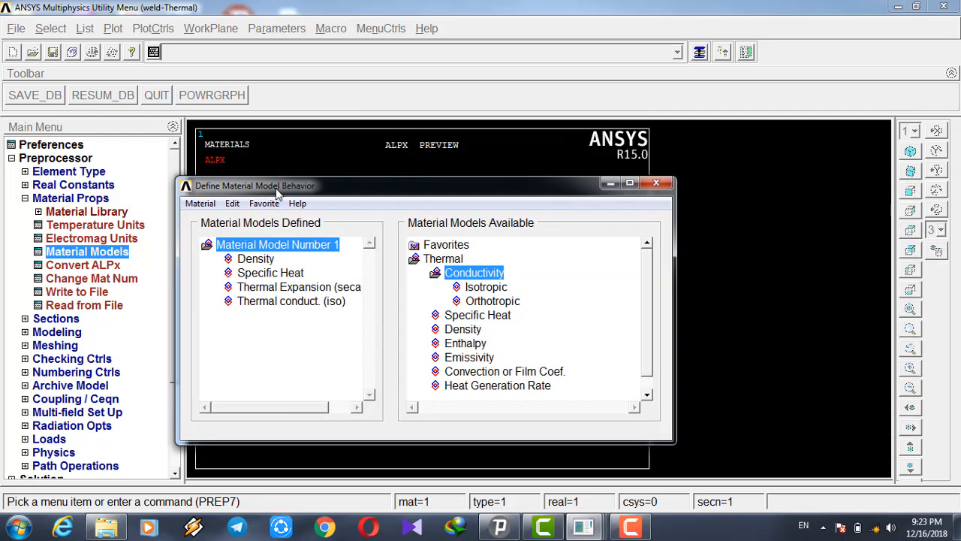
- Examine the available Linear Static favorites and the thermal Conductivity model options
left_click(434, 275)
double_click(415, 246)
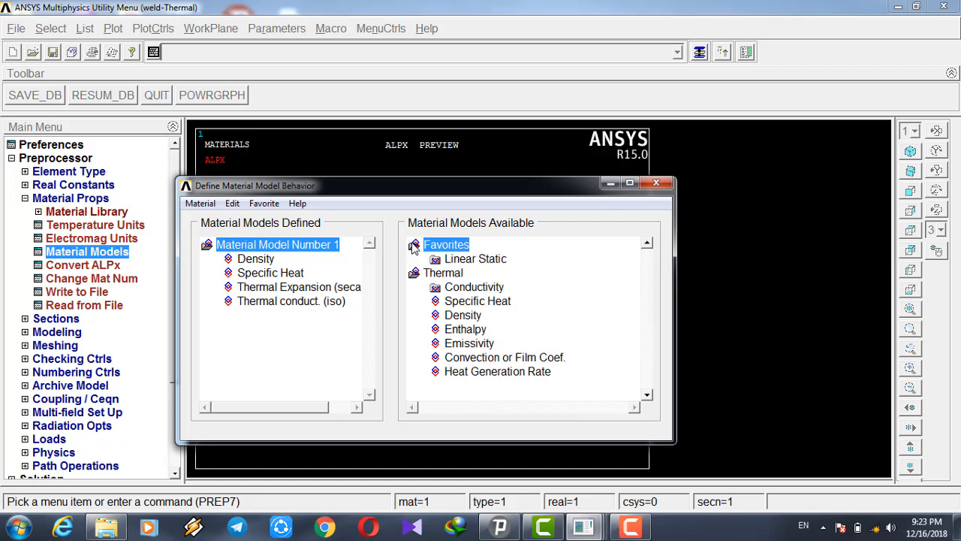
double_click(435, 260)
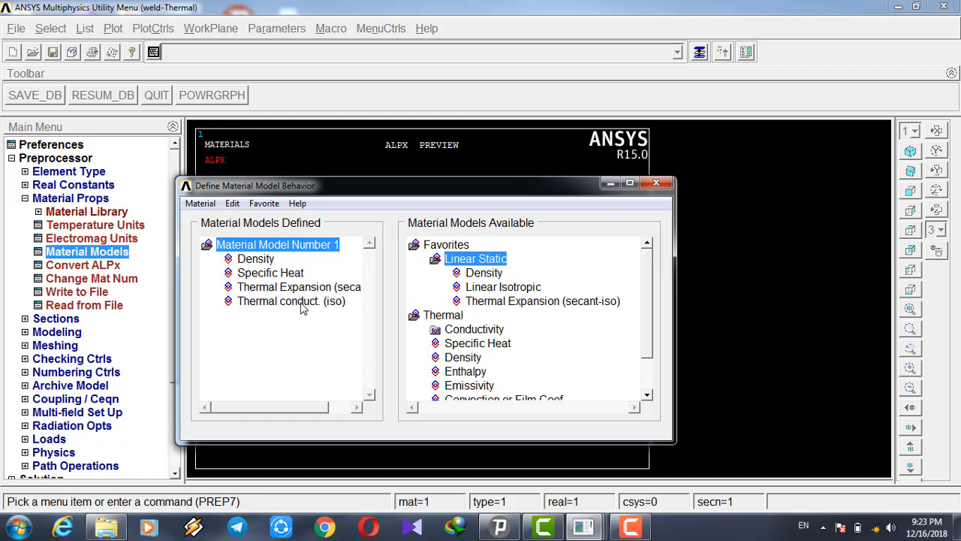
double_click(433, 330)
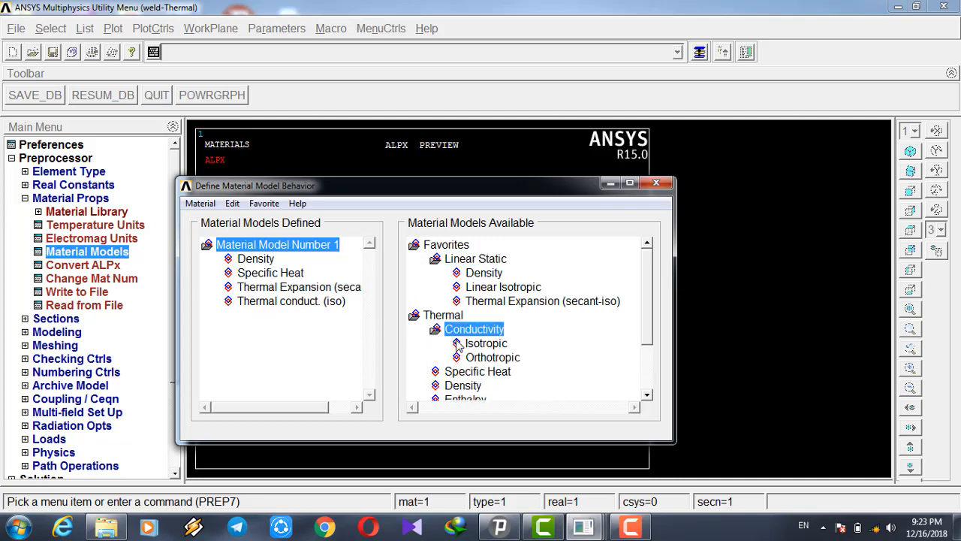
- Review the isotropic thermal conductivity table of material model 1 and plot KXX against temperature
double_click(319, 302)
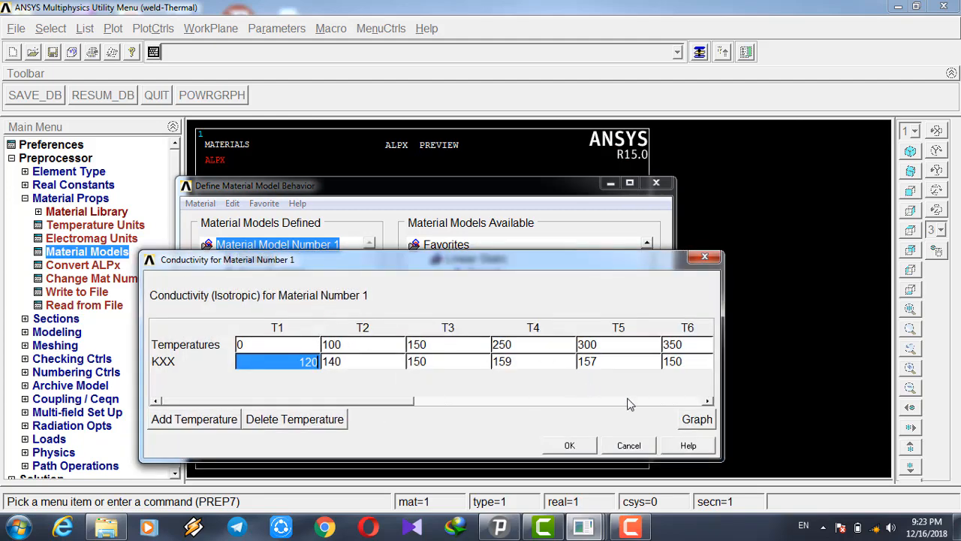
left_click(685, 418)
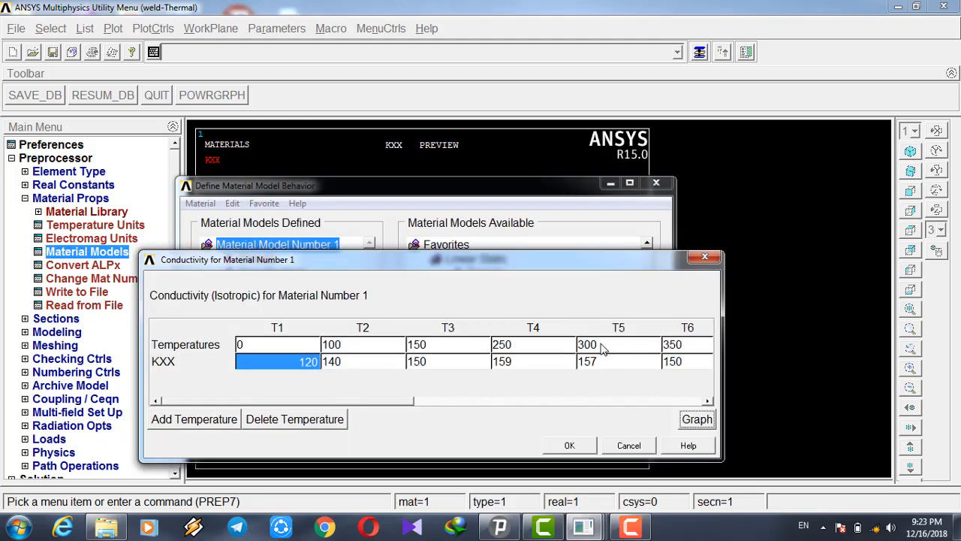
left_click_drag(658, 264, 633, 474)
left_click(530, 207)
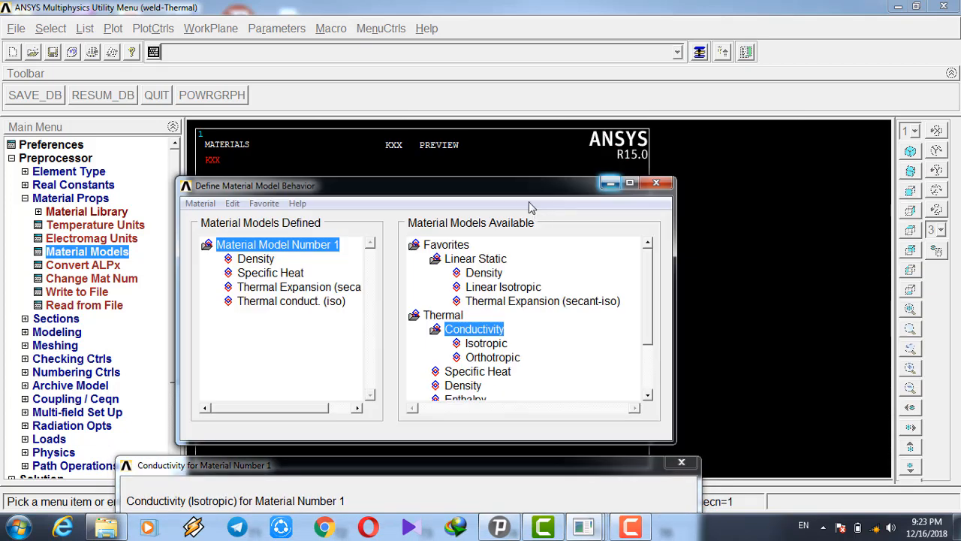
left_click_drag(522, 192, 743, 18)
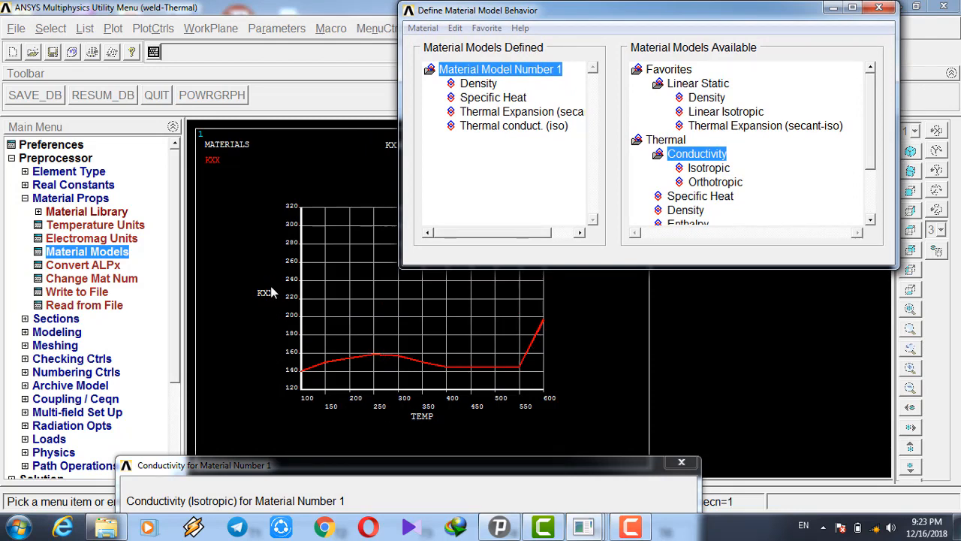
left_click_drag(415, 473, 428, 197)
left_click(555, 375)
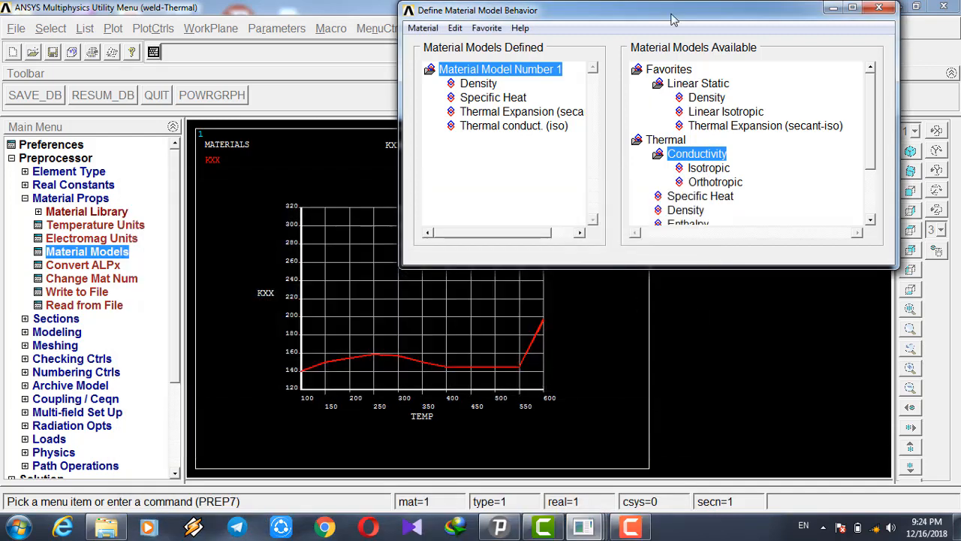
- Check the isotropic conductivity table of material model 1 once more and leave it without changes
left_click_drag(671, 18, 529, 190)
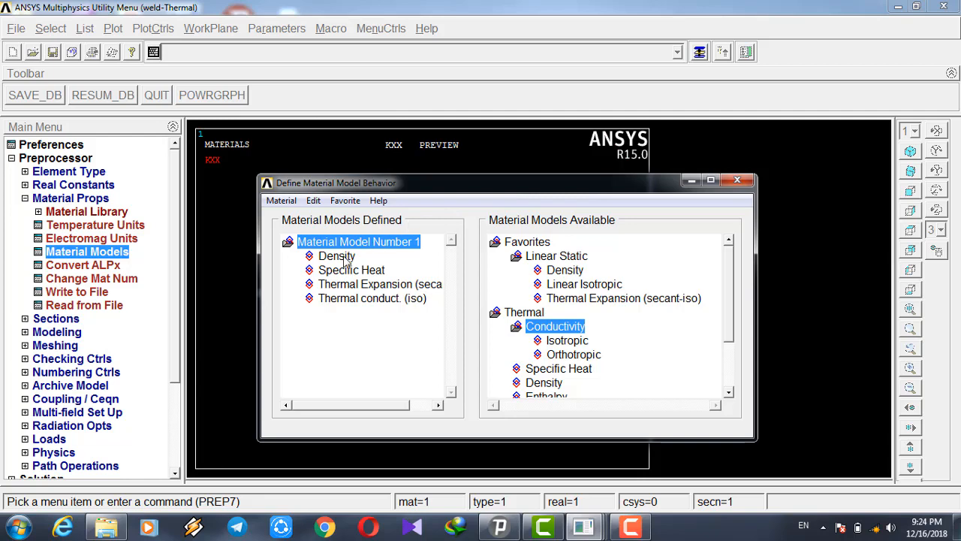
double_click(347, 299)
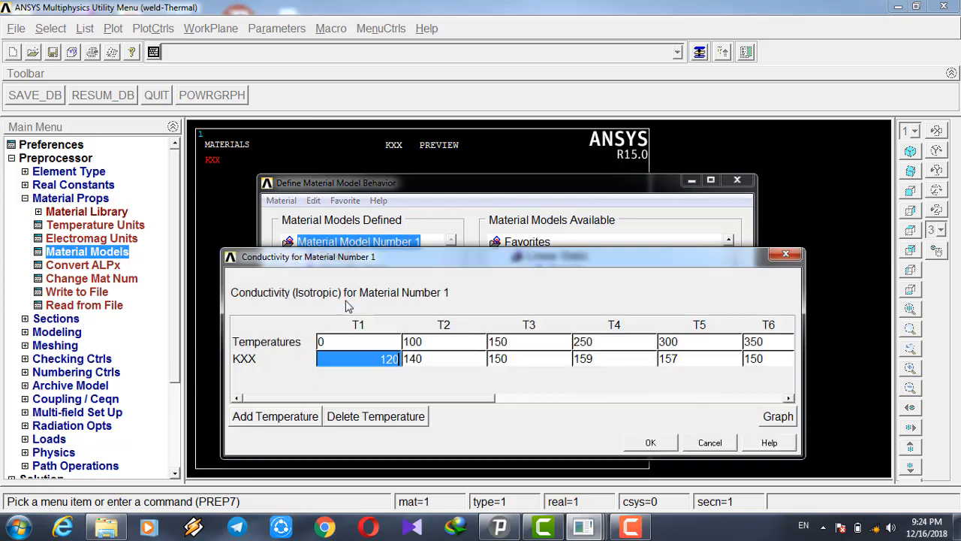
left_click(710, 442)
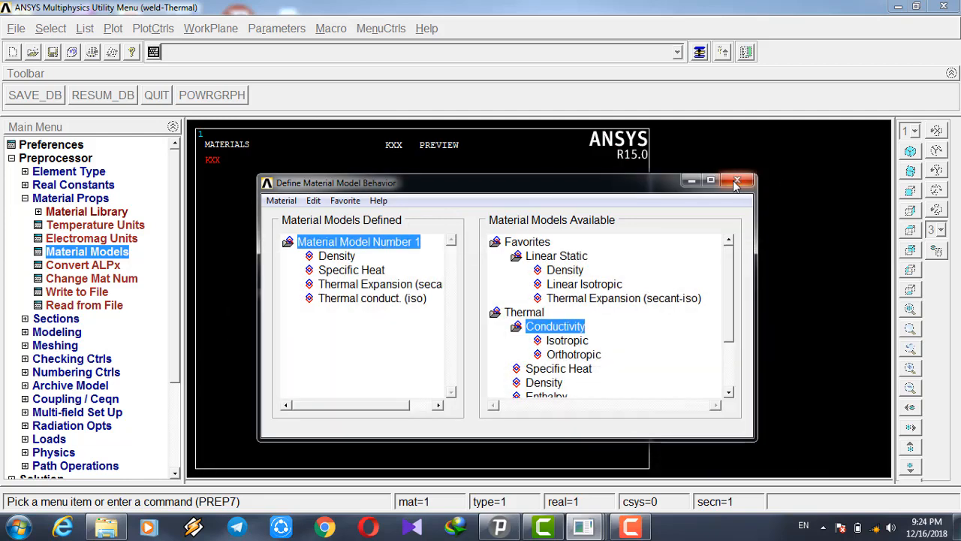
- Leave the material model definitions and set volume meshing to the Hex/Wedge shape with Sweep and automatic source/target
left_click(737, 180)
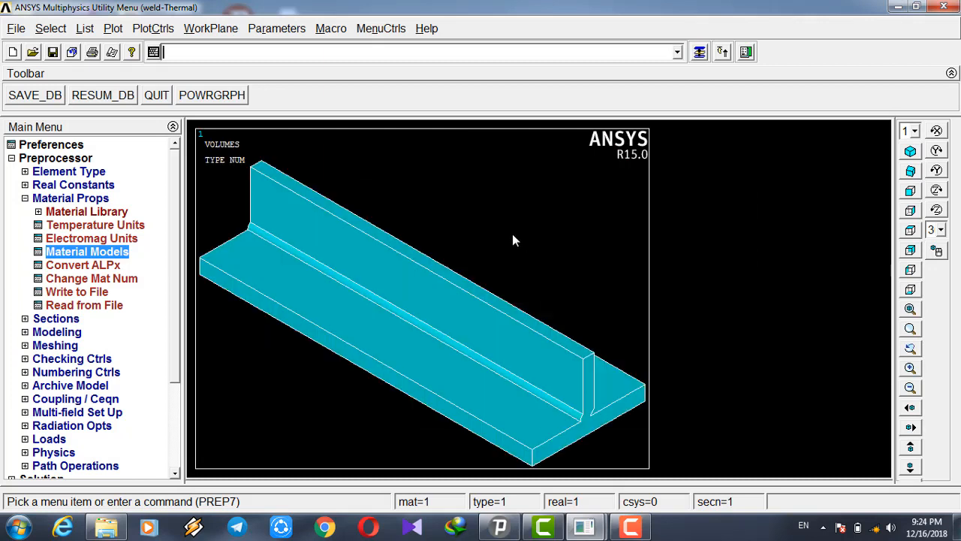
left_click(25, 199)
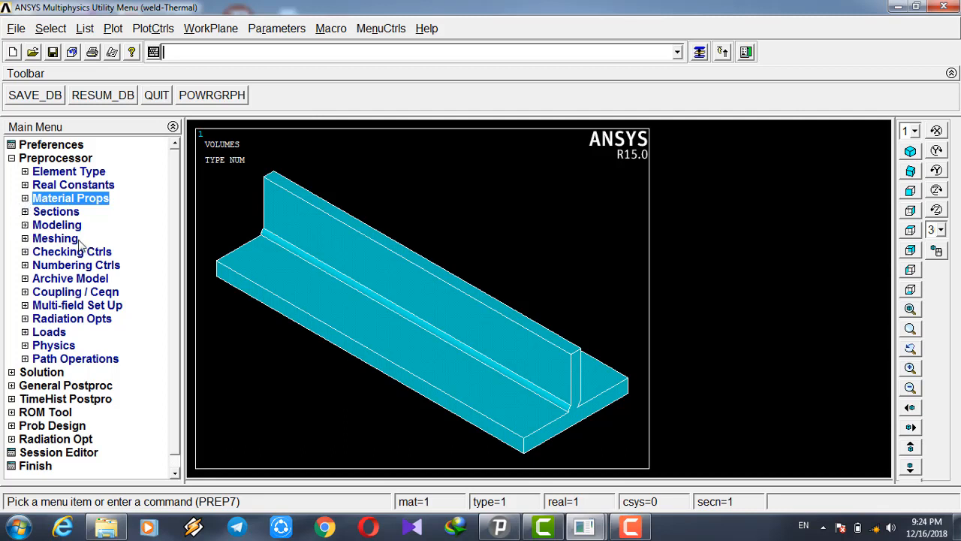
left_click(25, 238)
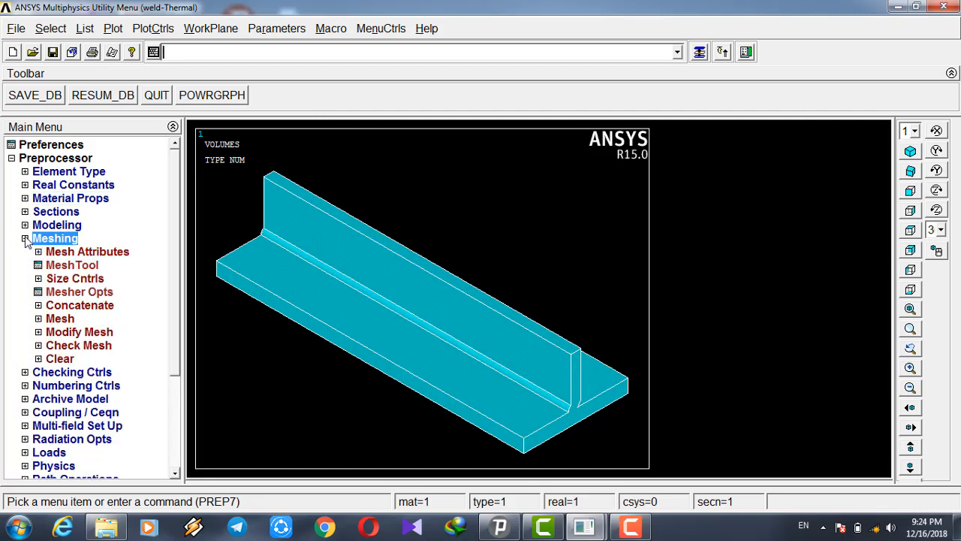
left_click(62, 266)
left_click_drag(850, 48, 798, 12)
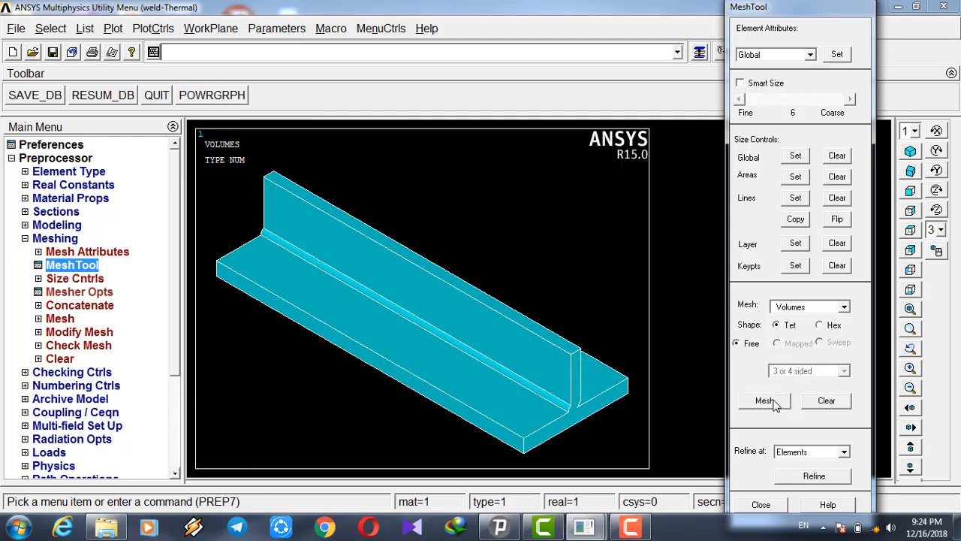
left_click(826, 328)
left_click(820, 343)
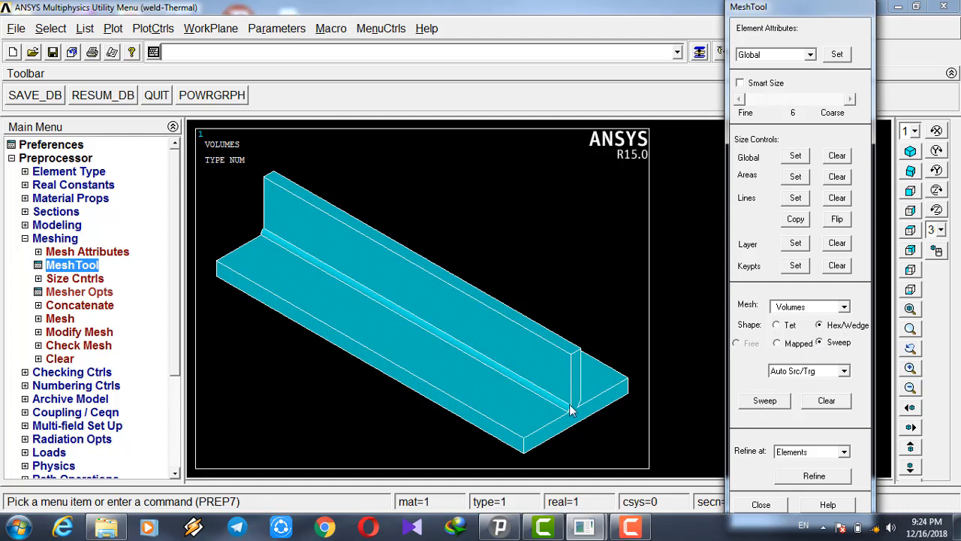
left_click(760, 505)
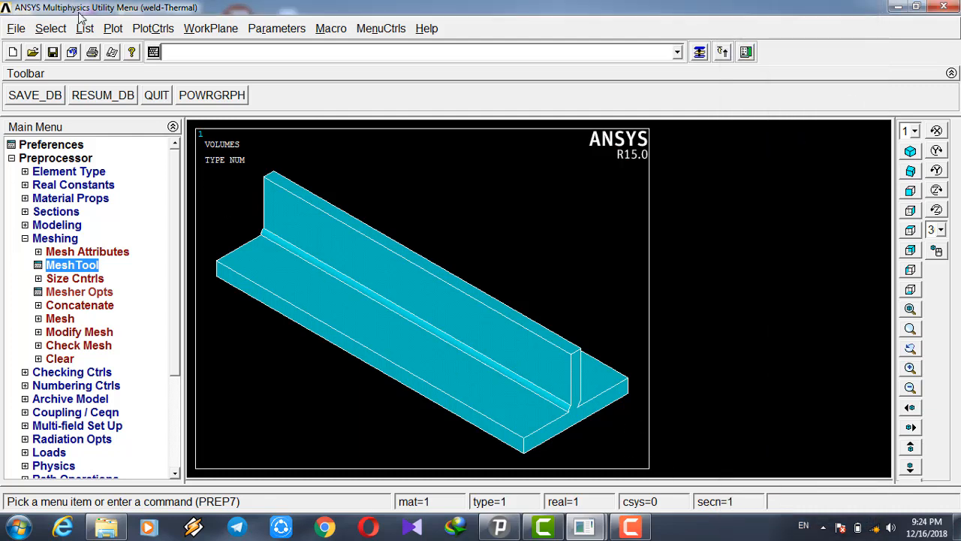
- Plot the elements and examine the swept mesh in isometric view at the T-joint's near end around the weld fillets
left_click(114, 28)
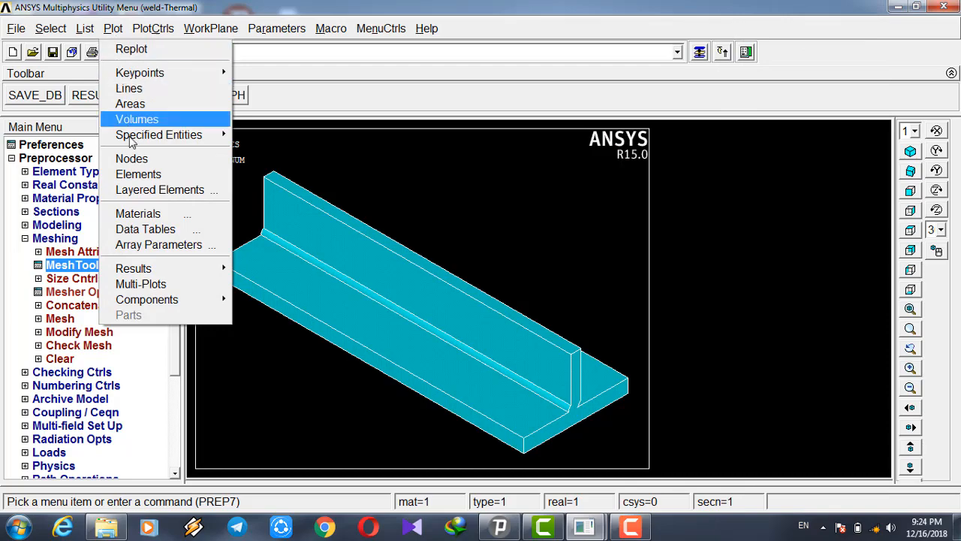
left_click(138, 173)
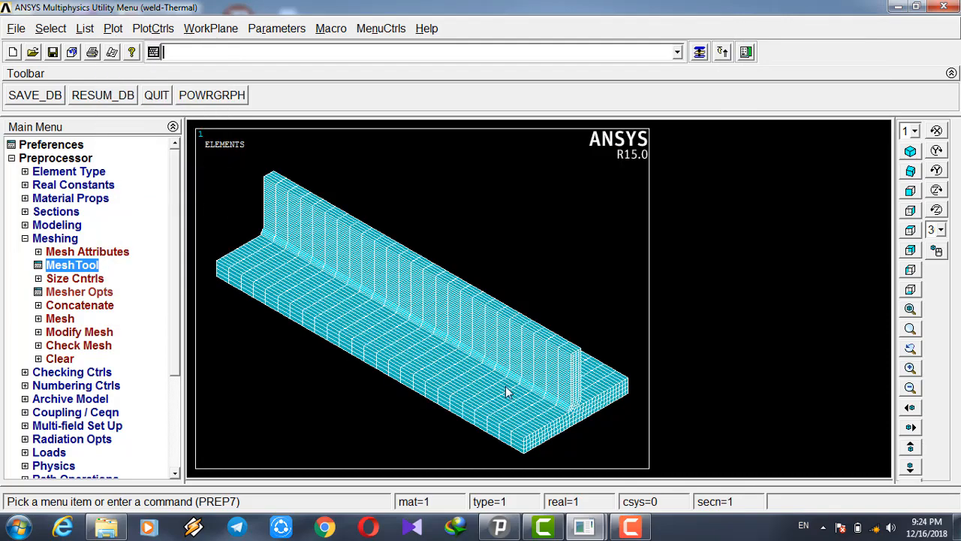
scroll(566, 417, "down", 2)
scroll(569, 411, "up", 5)
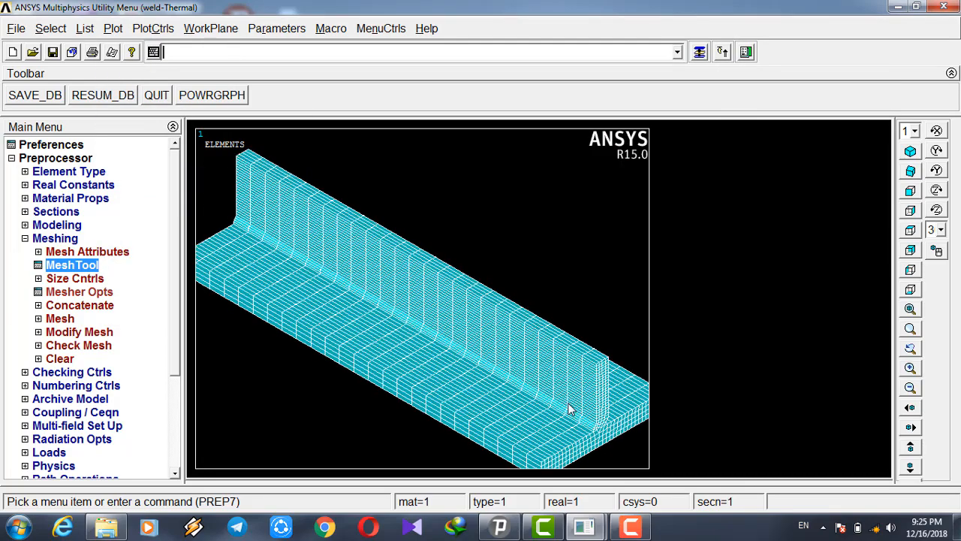
scroll(570, 404, "down", 2)
scroll(578, 394, "up", 1)
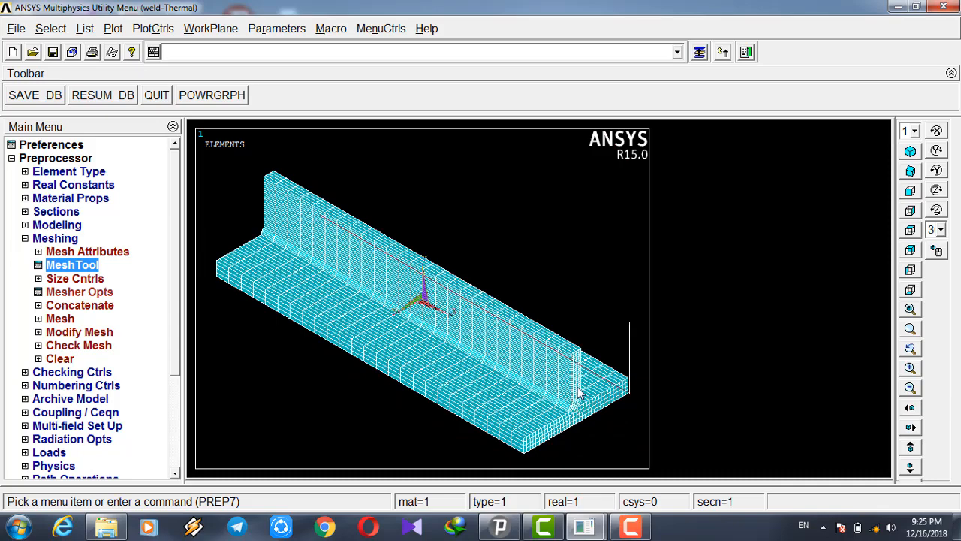
left_click_drag(558, 385, 466, 228, "ctrl")
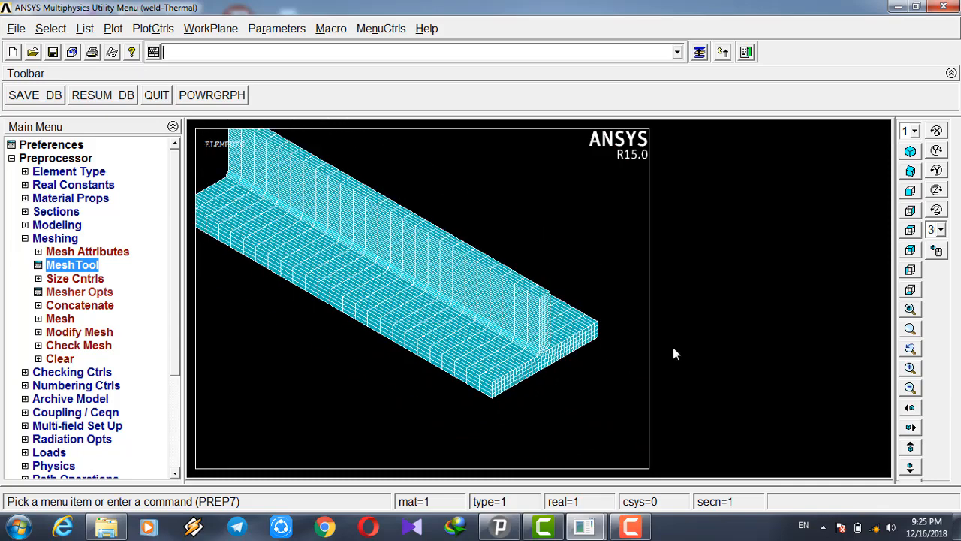
right_click_drag(613, 266, 600, 281, "ctrl")
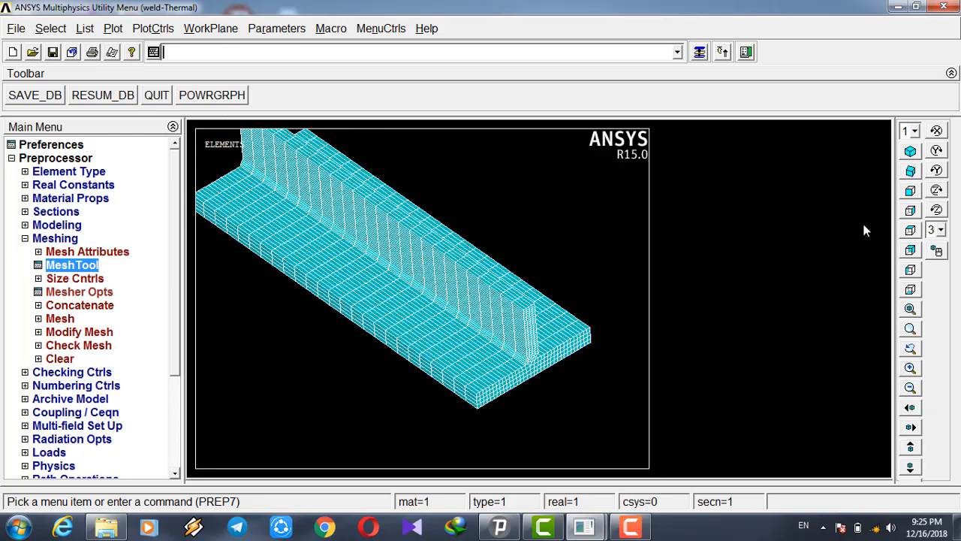
left_click(910, 151)
left_click_drag(622, 257, 439, 427)
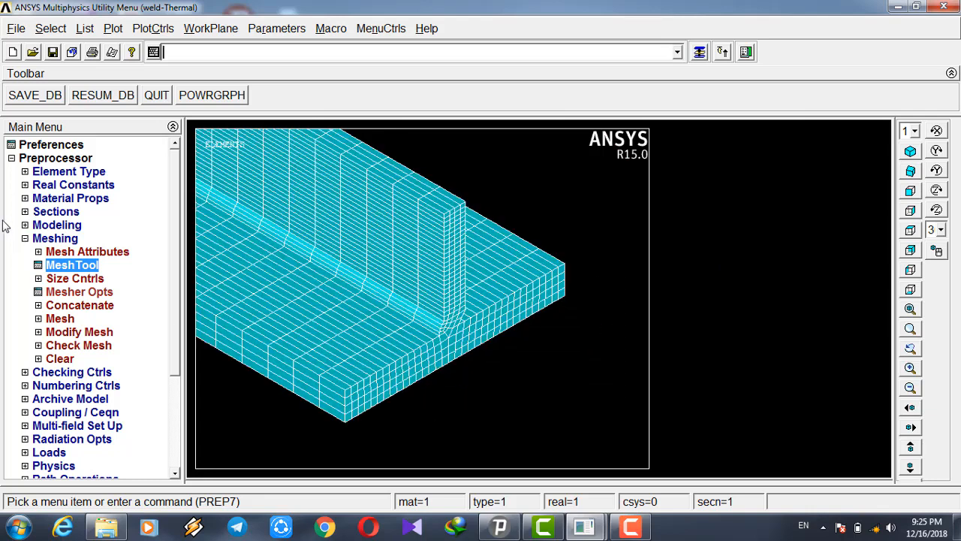
- Plot the model's lines and review their element divisions alongside the mesh size controls
left_click(58, 268)
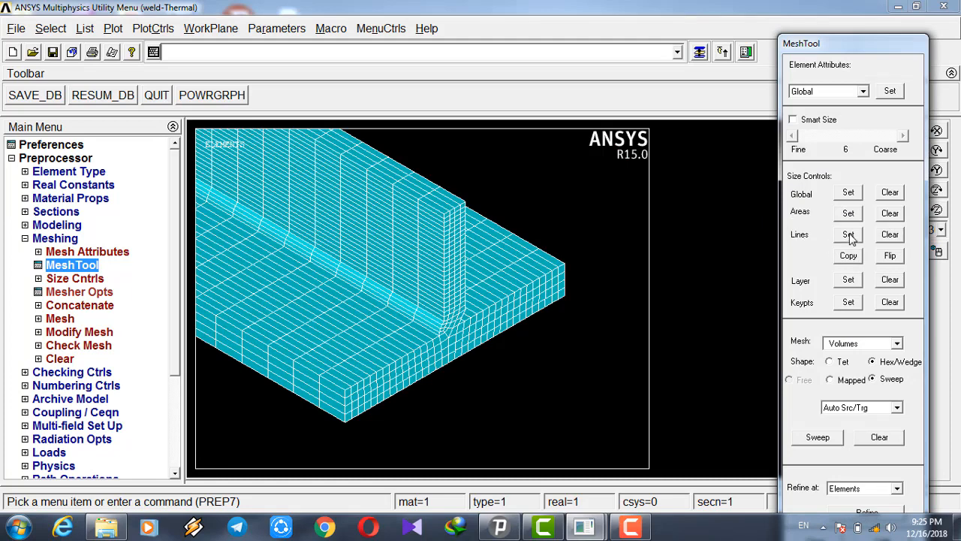
left_click(110, 29)
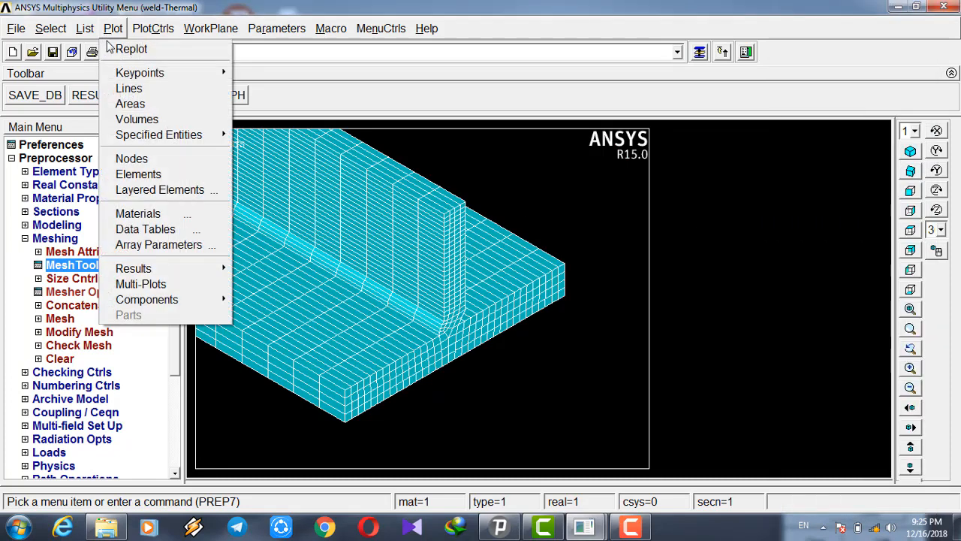
left_click(129, 88)
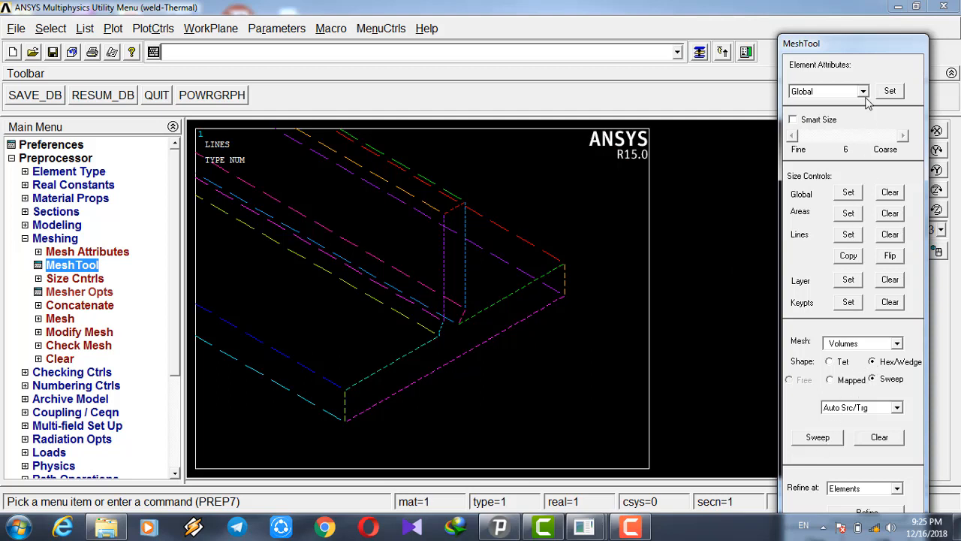
left_click_drag(854, 50, 853, 6)
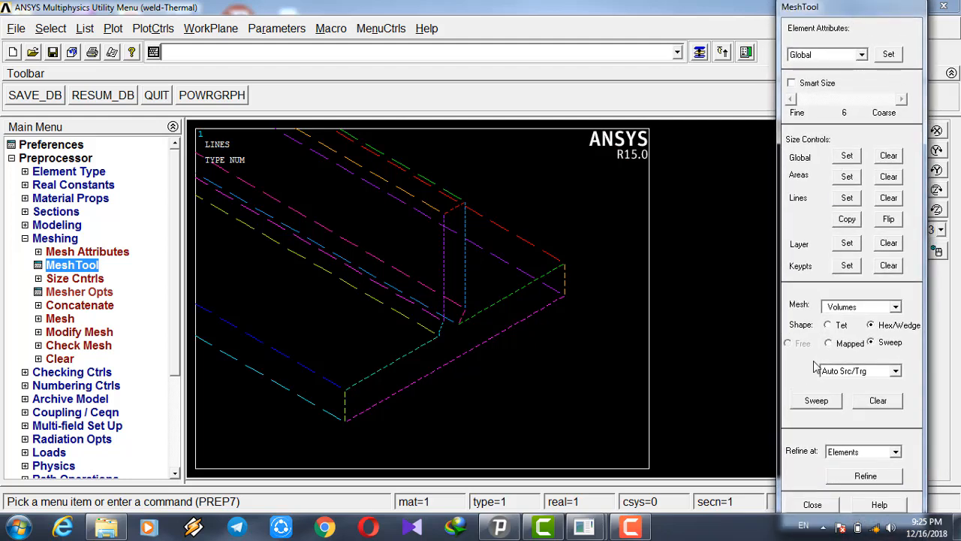
left_click(805, 505)
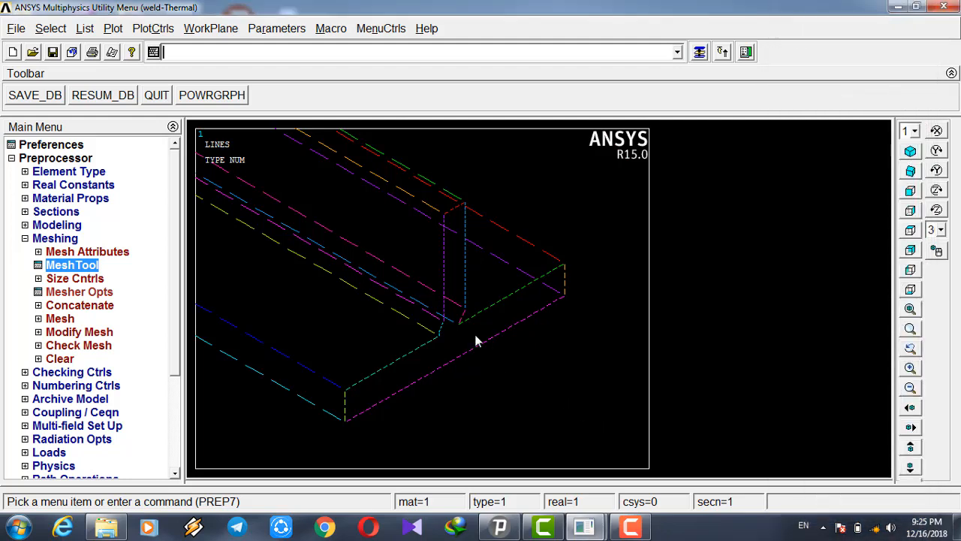
- Plot the elements of the whole T-joint again and finish the review of the preprocessor settings
left_click(112, 28)
left_click(128, 175)
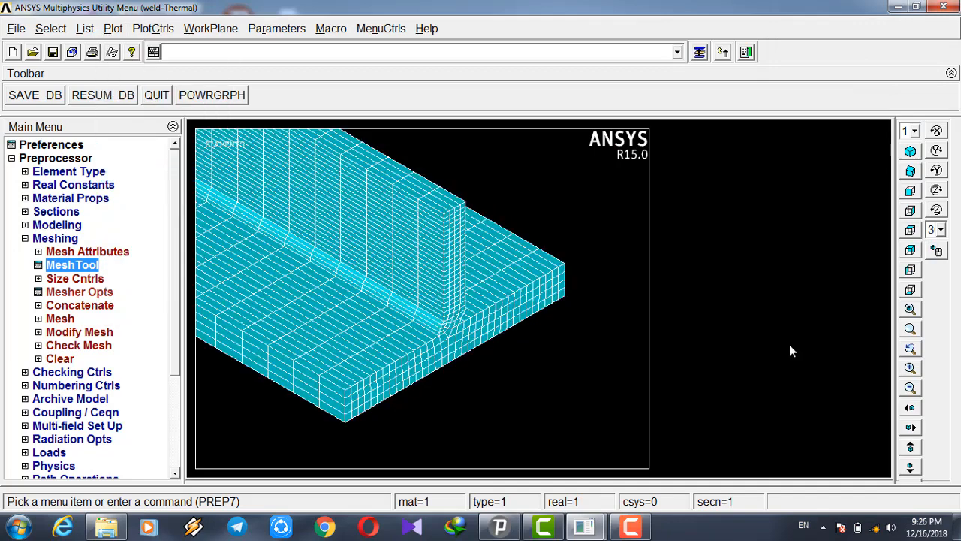
left_click(910, 310)
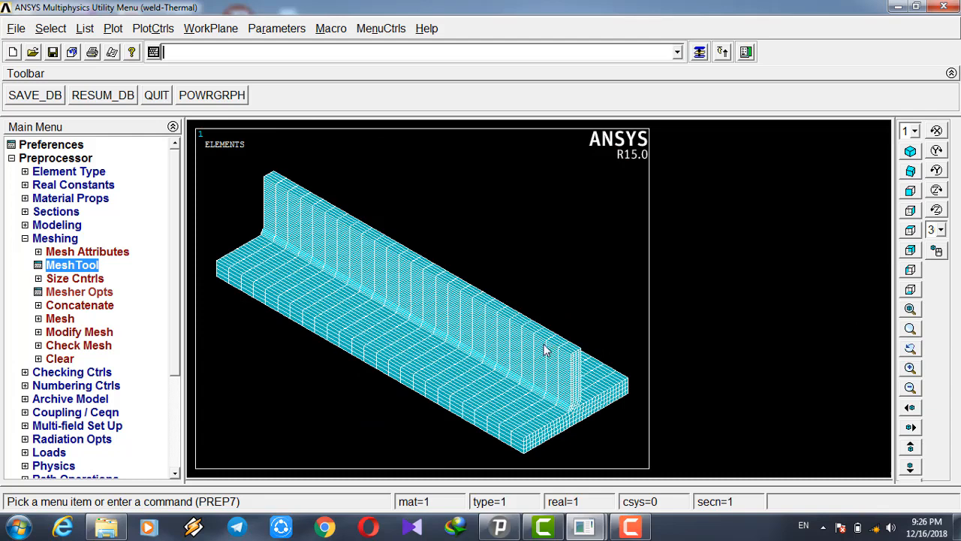
left_click(24, 238)
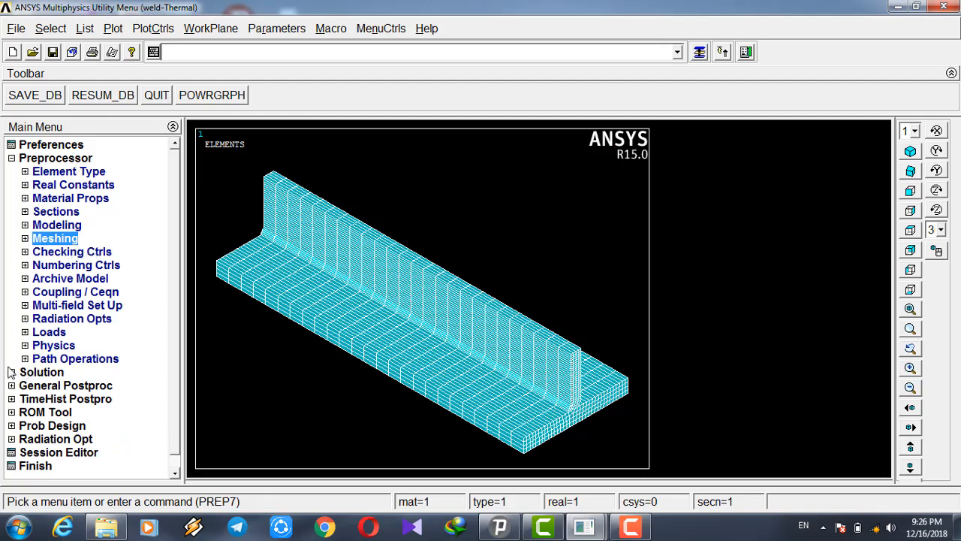
left_click(11, 158)
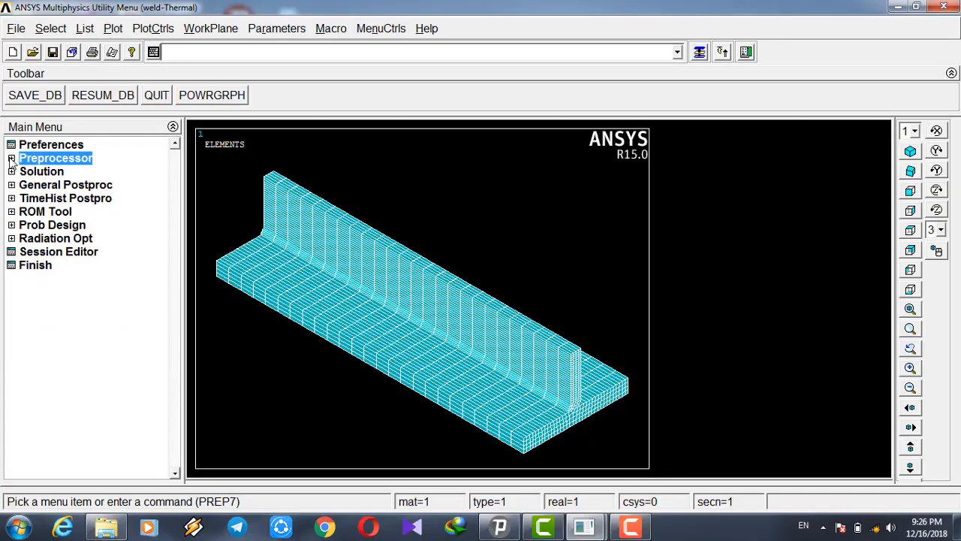